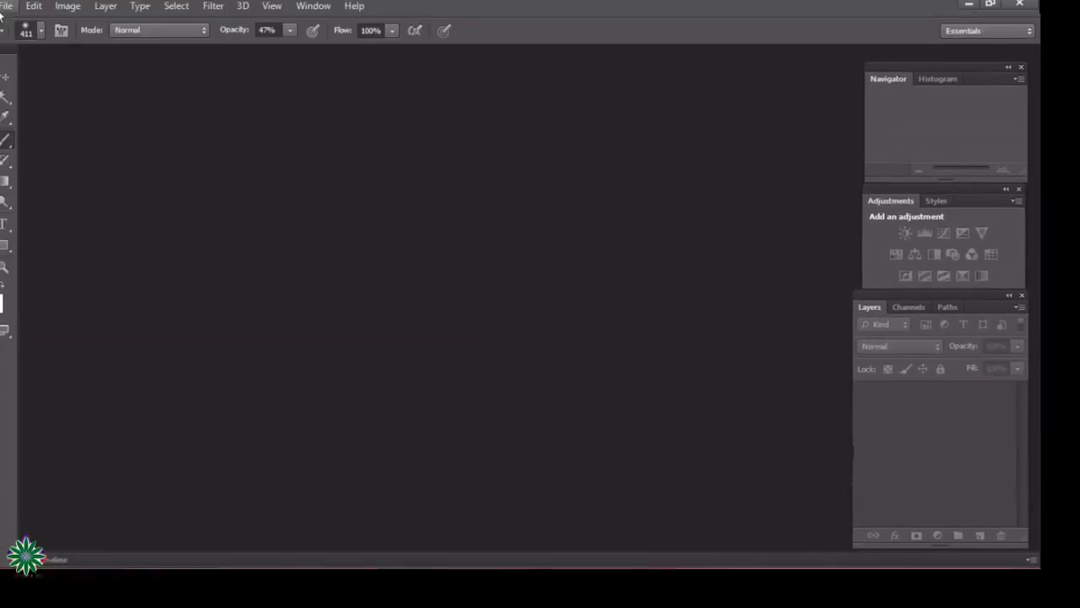
Step: Open the image file girl-nature-smile-beauty-160998.jpeg from the Open dialog
{"action": "left_click", "coordinate": [43, 27]}
{"action": "left_click", "coordinate": [58, 60]}
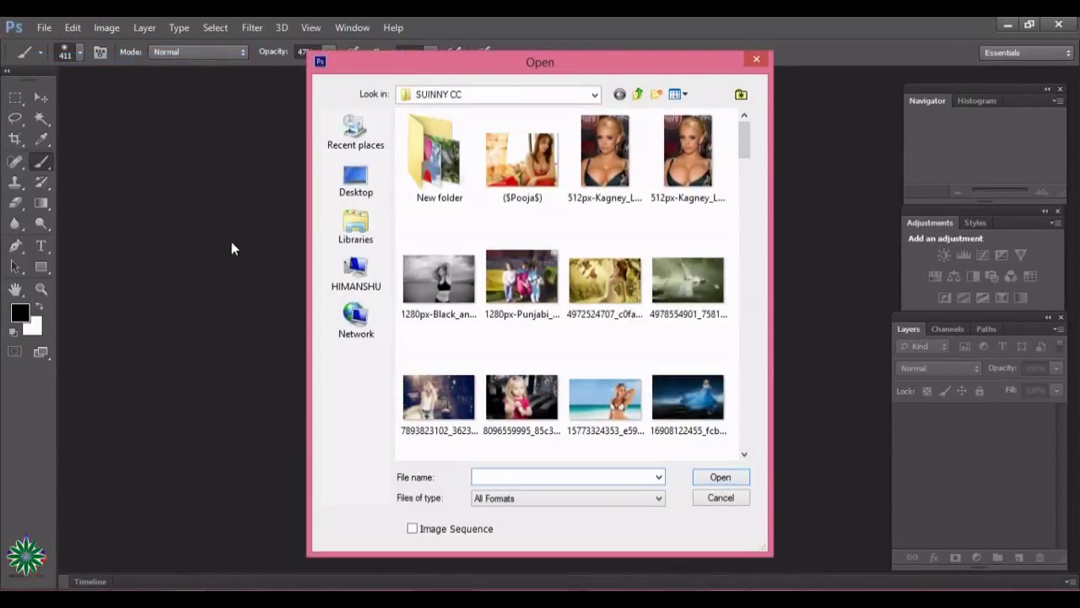
{"action": "left_click_drag", "start_coordinate": [745, 139], "coordinate": [776, 313]}
{"action": "double_click", "coordinate": [688, 304]}
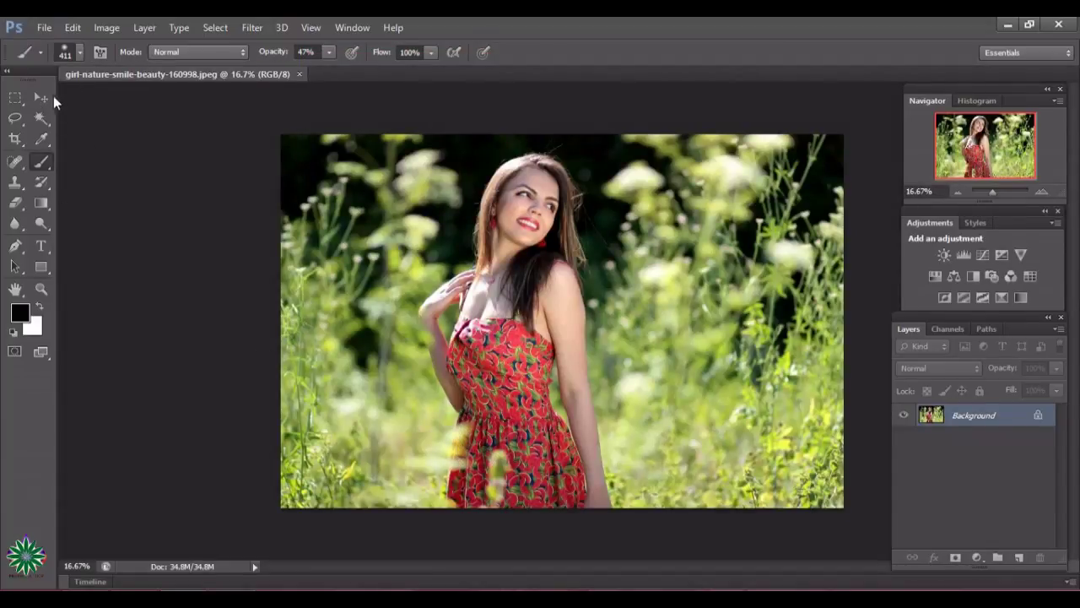
Step: Zoom the photo to 33.3% and duplicate the Background layer as Background copy
{"action": "left_click", "coordinate": [42, 98]}
{"action": "left_click", "coordinate": [39, 290]}
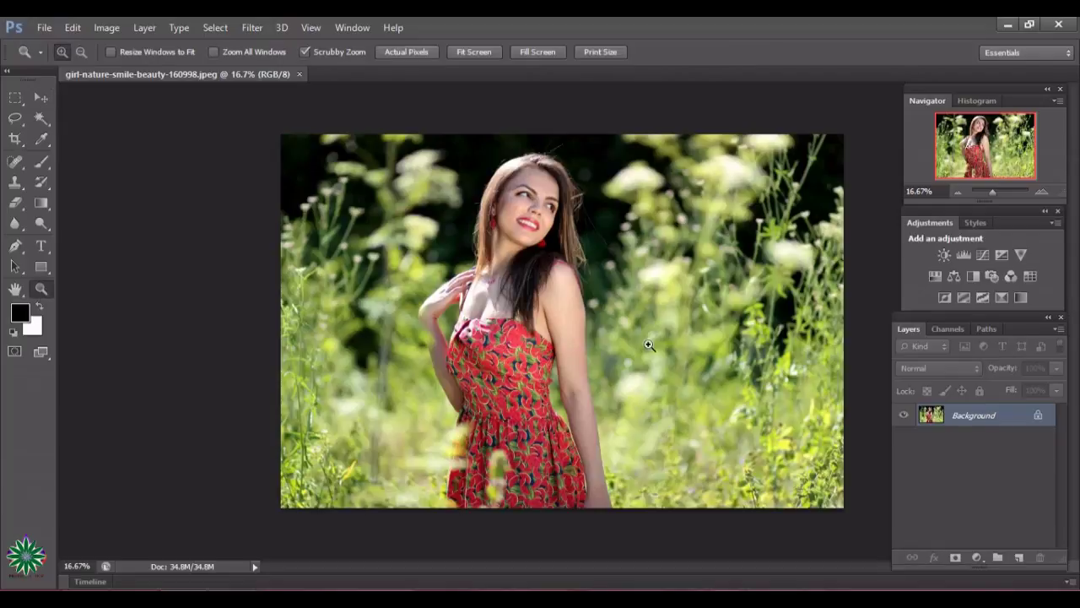
{"action": "left_click", "coordinate": [594, 340]}
{"action": "left_click", "coordinate": [529, 327]}
{"action": "scroll", "coordinate": [521, 330], "scroll_direction": "up", "scroll_amount": 5}
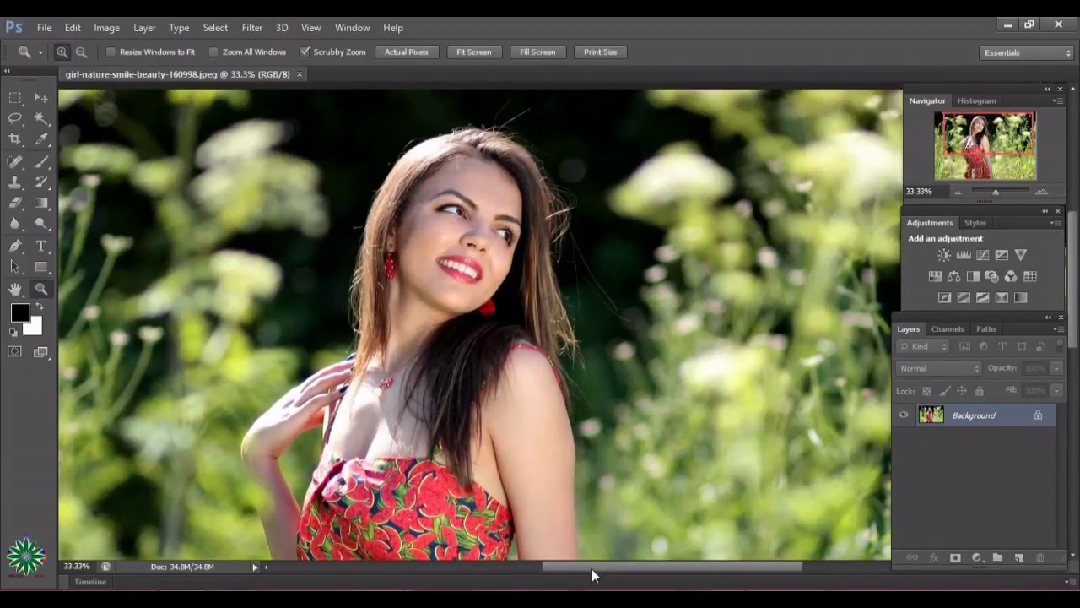
{"action": "left_click_drag", "start_coordinate": [591, 568], "coordinate": [580, 573]}
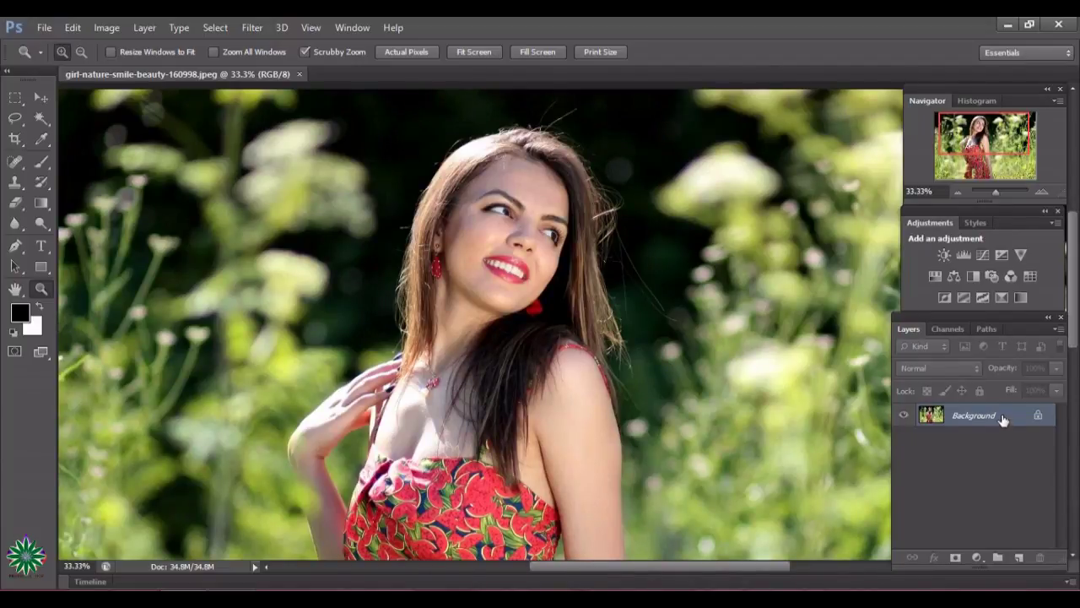
{"action": "left_click_drag", "start_coordinate": [1002, 420], "coordinate": [1020, 559]}
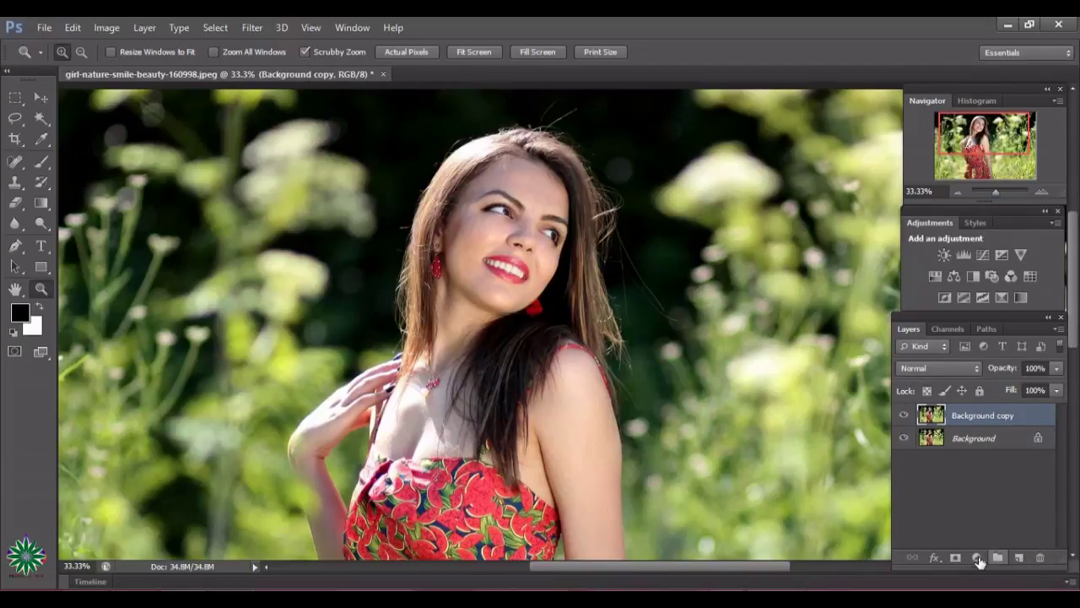
{"action": "left_click", "coordinate": [978, 557]}
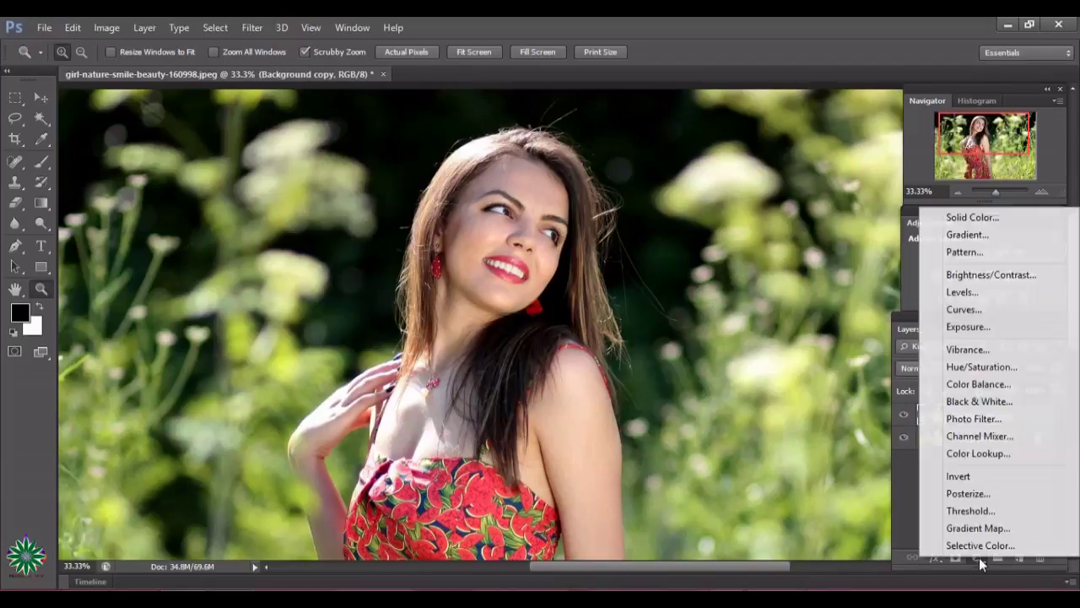
Step: Create a Brightness/Contrast 1 layer set to Brightness 31 and Contrast 29
{"action": "left_click", "coordinate": [970, 274]}
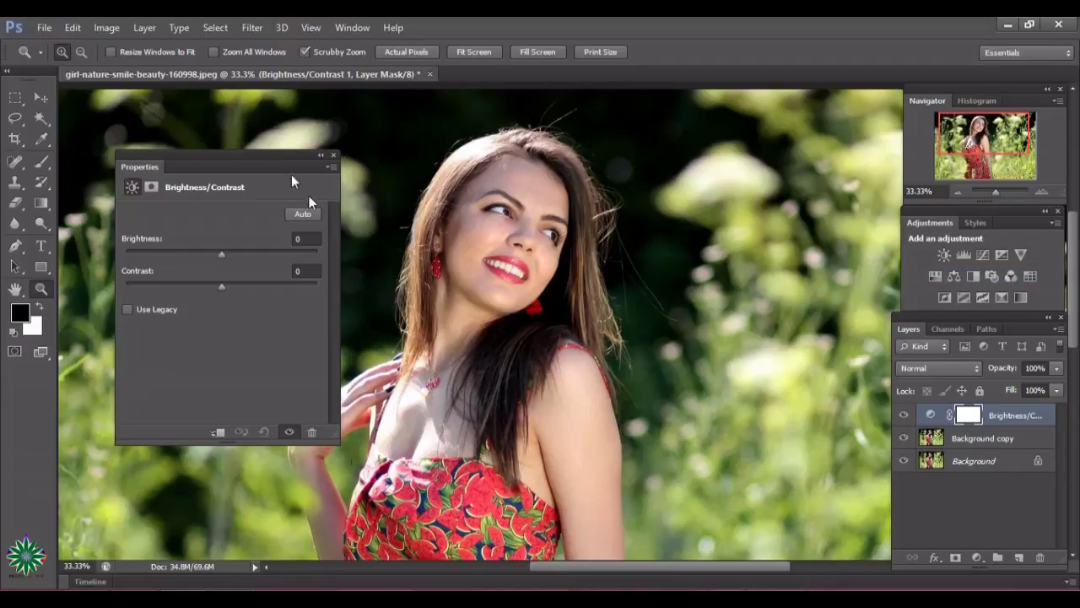
{"action": "mouse_move", "coordinate": [287, 165]}
{"action": "left_mouse_down"}
{"action": "mouse_move", "coordinate": [716, 302]}
{"action": "mouse_move", "coordinate": [775, 229]}
{"action": "left_mouse_up"}
{"action": "left_click_drag", "start_coordinate": [717, 332], "coordinate": [736, 333]}
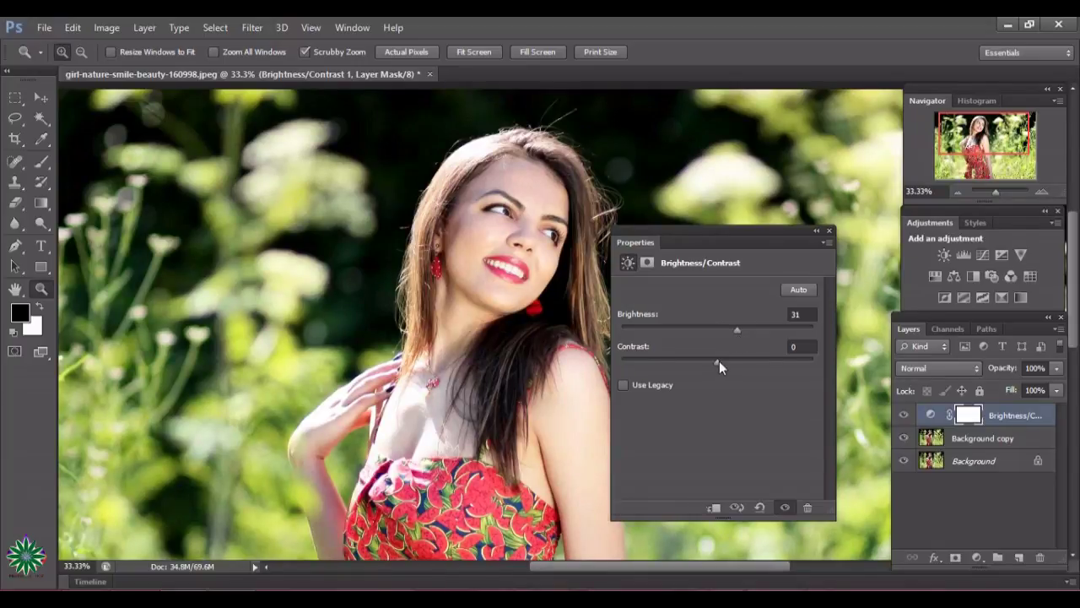
{"action": "left_click_drag", "start_coordinate": [718, 360], "coordinate": [734, 365]}
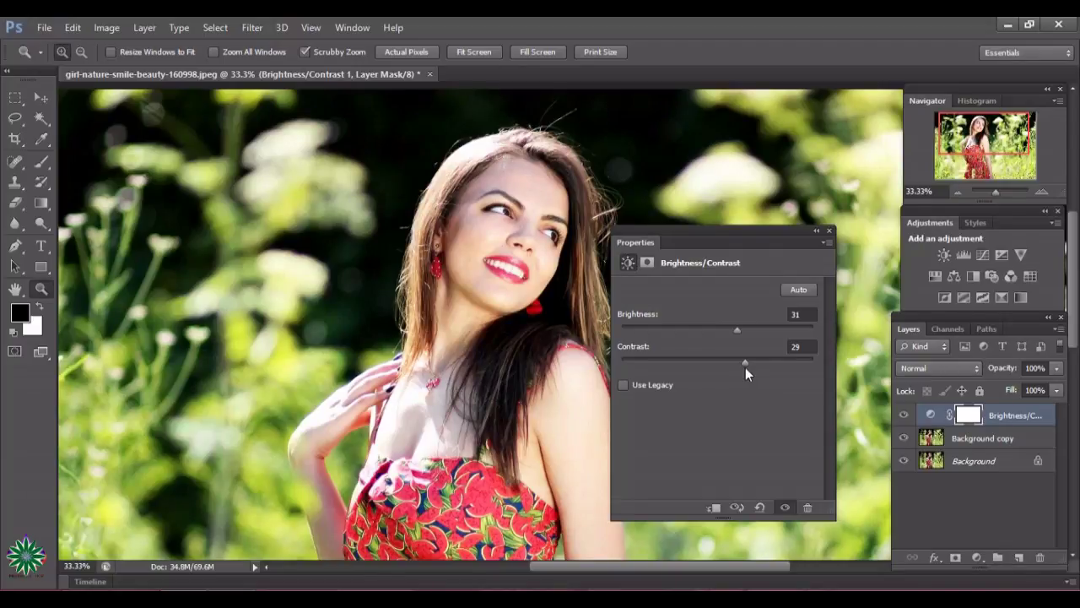
{"action": "left_click", "coordinate": [830, 230]}
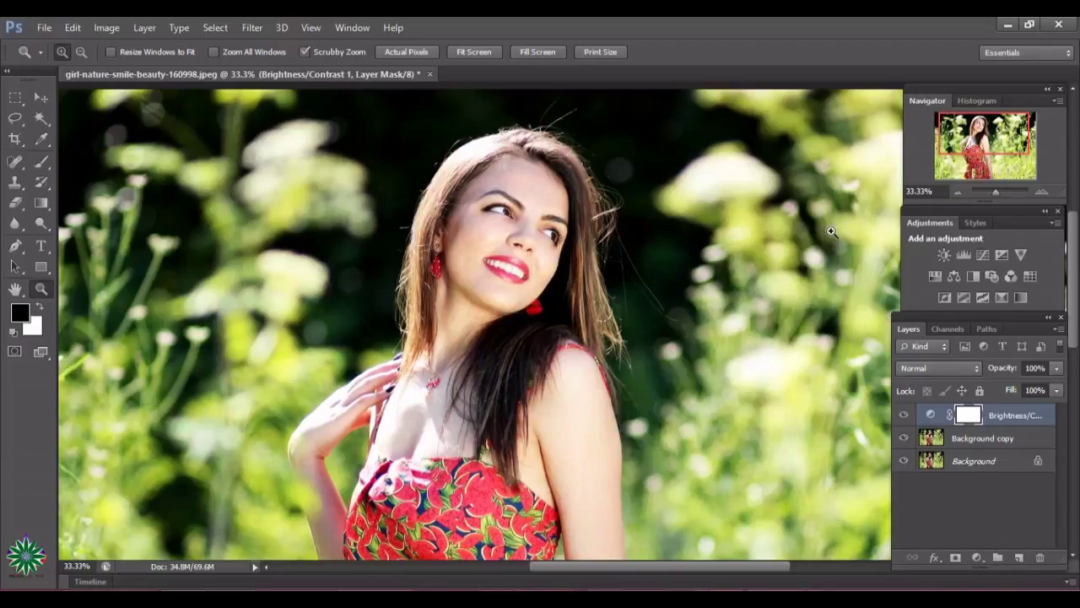
Step: Brush black onto the Brightness/Contrast 1 mask to hide part of the brightening
{"action": "left_click", "coordinate": [44, 164]}
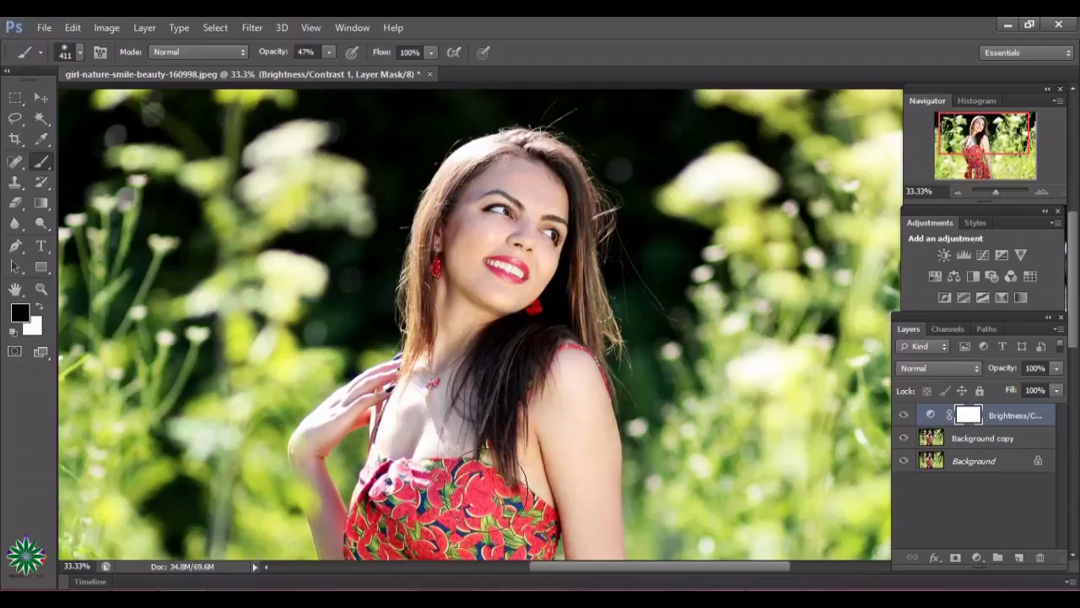
{"action": "left_click_drag", "start_coordinate": [516, 460], "coordinate": [507, 486]}
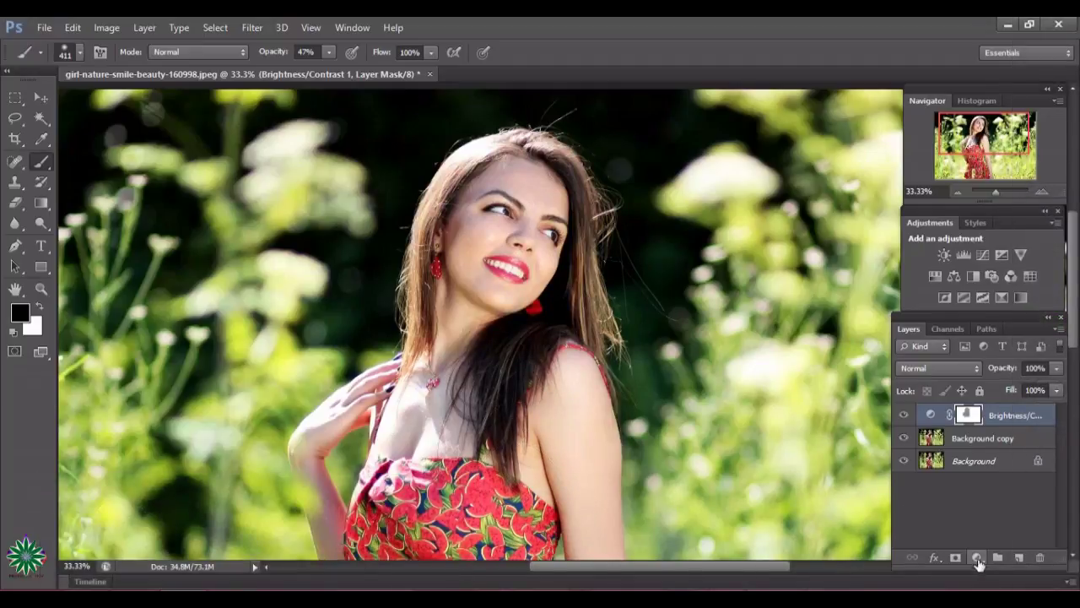
{"action": "left_click", "coordinate": [977, 558]}
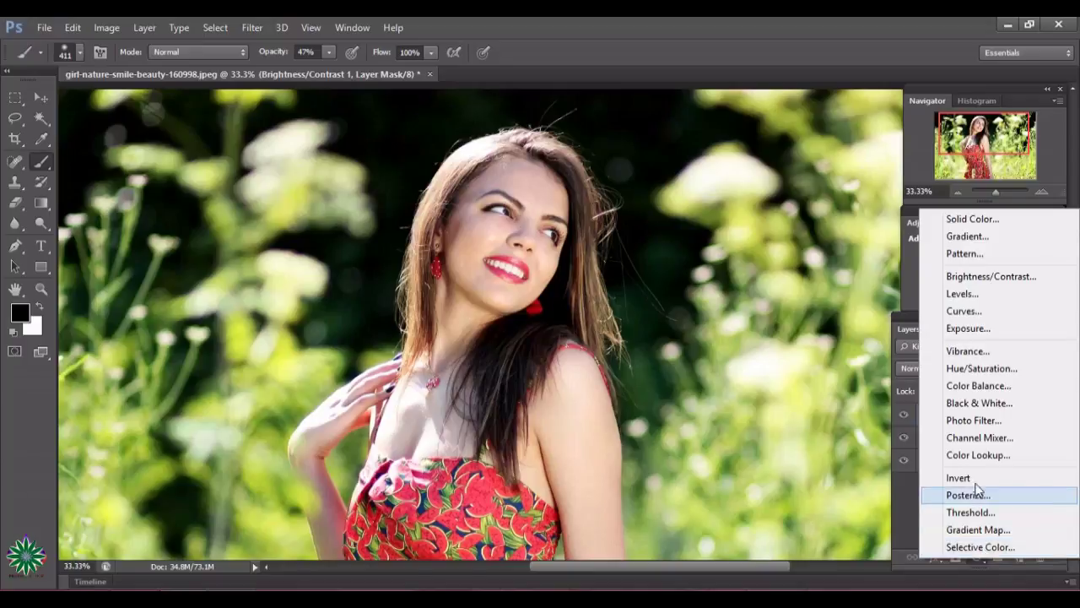
Step: Add Channel Mixer 1 with Red output mixed as Red +43, Green +5, Blue -36
{"action": "left_click", "coordinate": [979, 437]}
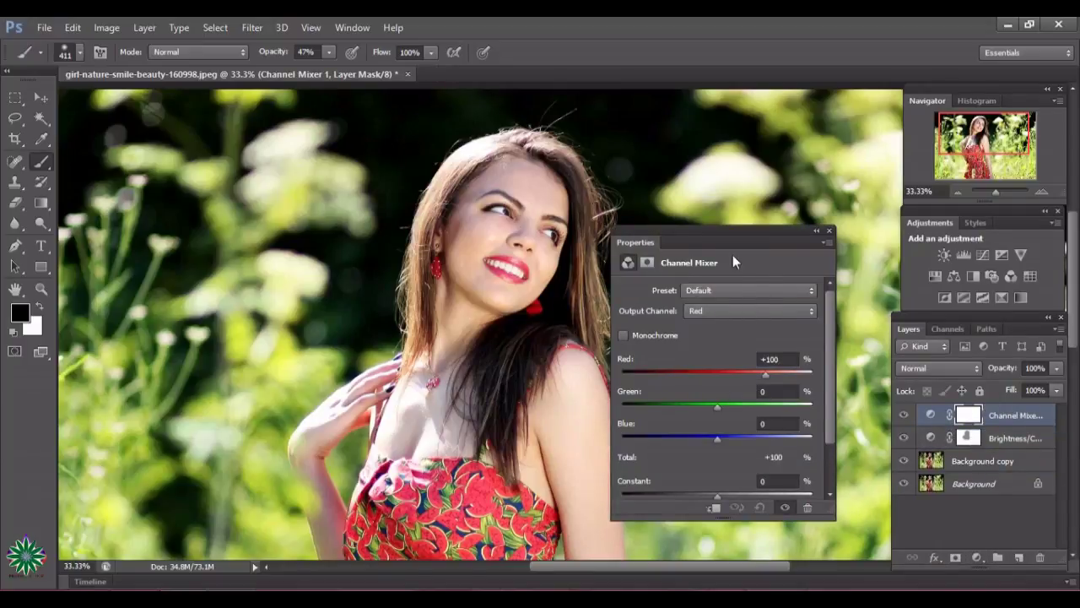
{"action": "left_click_drag", "start_coordinate": [734, 235], "coordinate": [760, 141]}
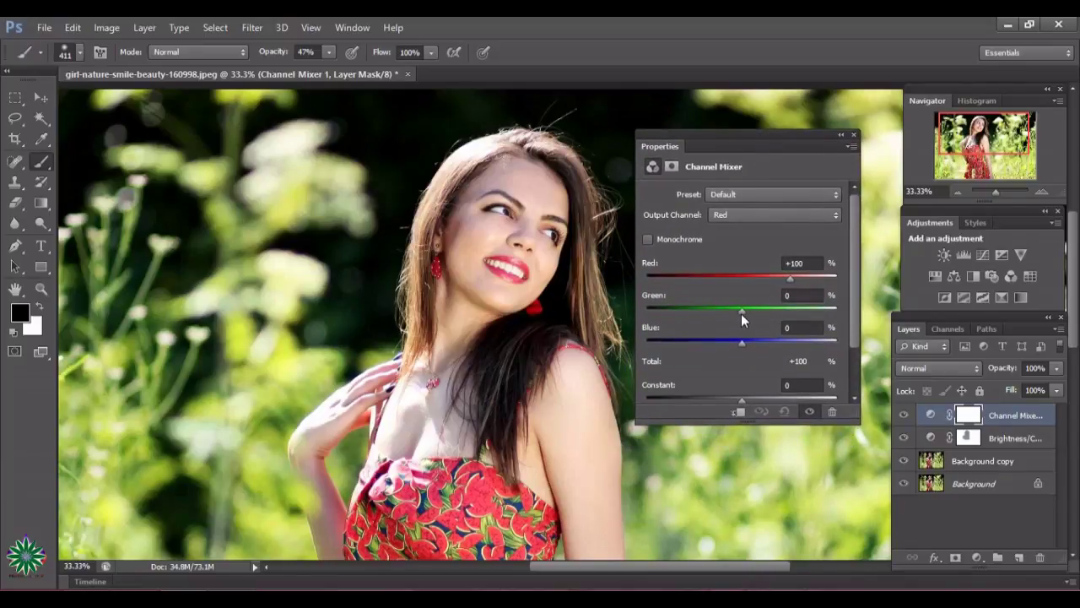
{"action": "mouse_move", "coordinate": [743, 310]}
{"action": "left_mouse_down"}
{"action": "mouse_move", "coordinate": [767, 313]}
{"action": "mouse_move", "coordinate": [735, 311]}
{"action": "mouse_move", "coordinate": [744, 317]}
{"action": "left_mouse_up"}
{"action": "left_click_drag", "start_coordinate": [742, 342], "coordinate": [727, 346]}
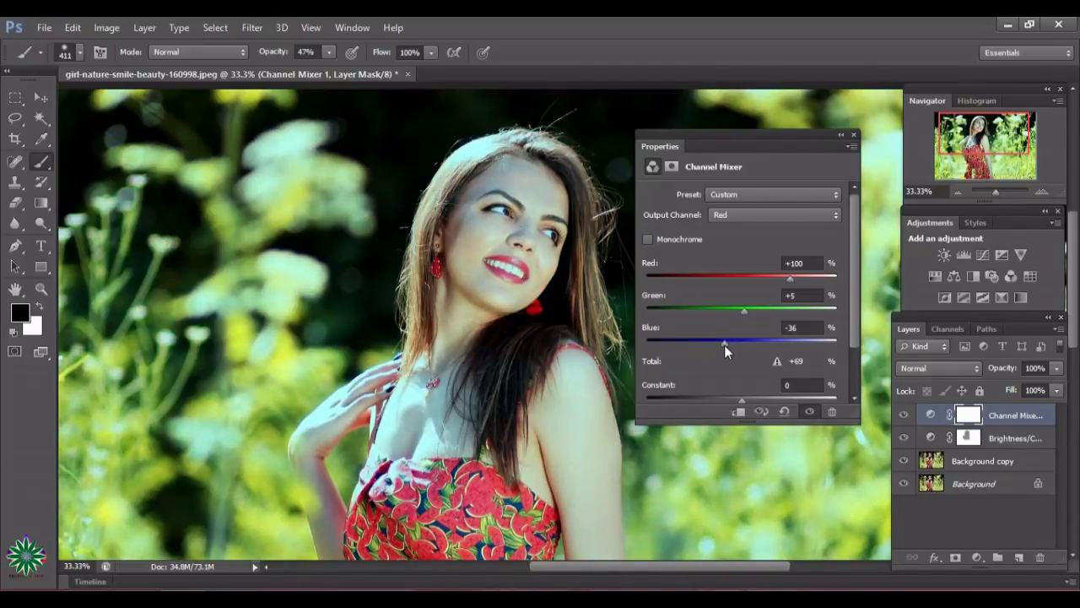
{"action": "left_click_drag", "start_coordinate": [788, 276], "coordinate": [777, 281]}
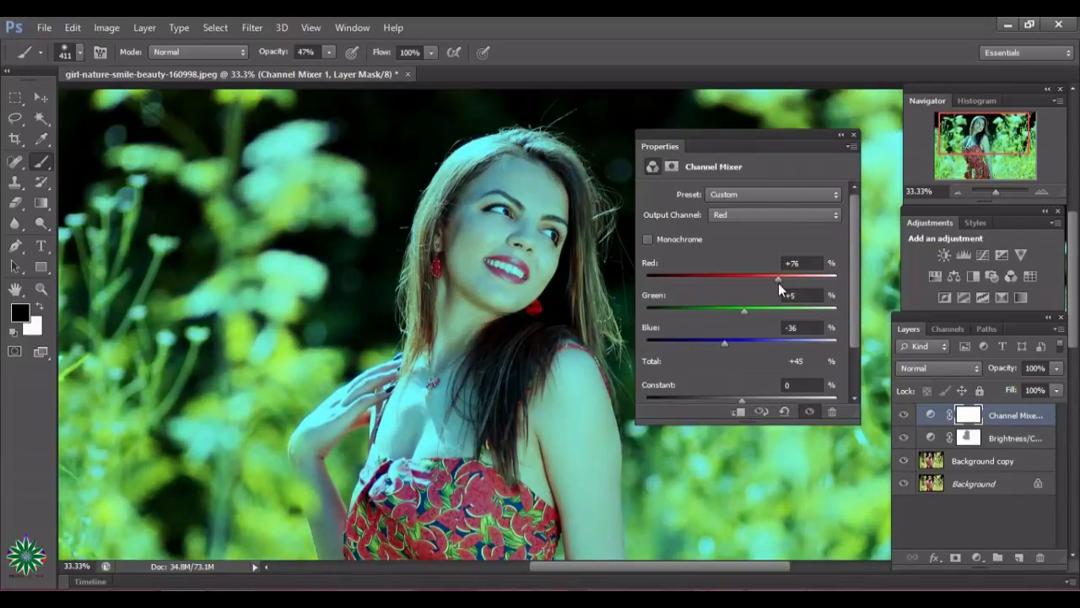
{"action": "left_click_drag", "start_coordinate": [782, 285], "coordinate": [762, 287]}
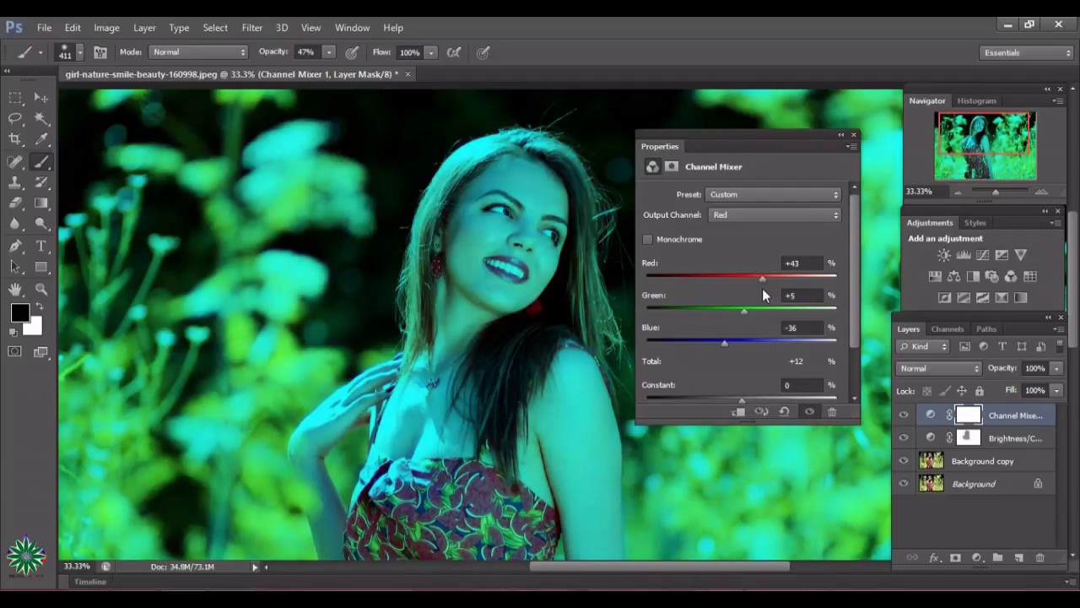
Step: Set the Channel Mixer's Green output channel to Red 0, Green +94, Blue -3
{"action": "left_click", "coordinate": [763, 217]}
{"action": "left_click", "coordinate": [763, 244]}
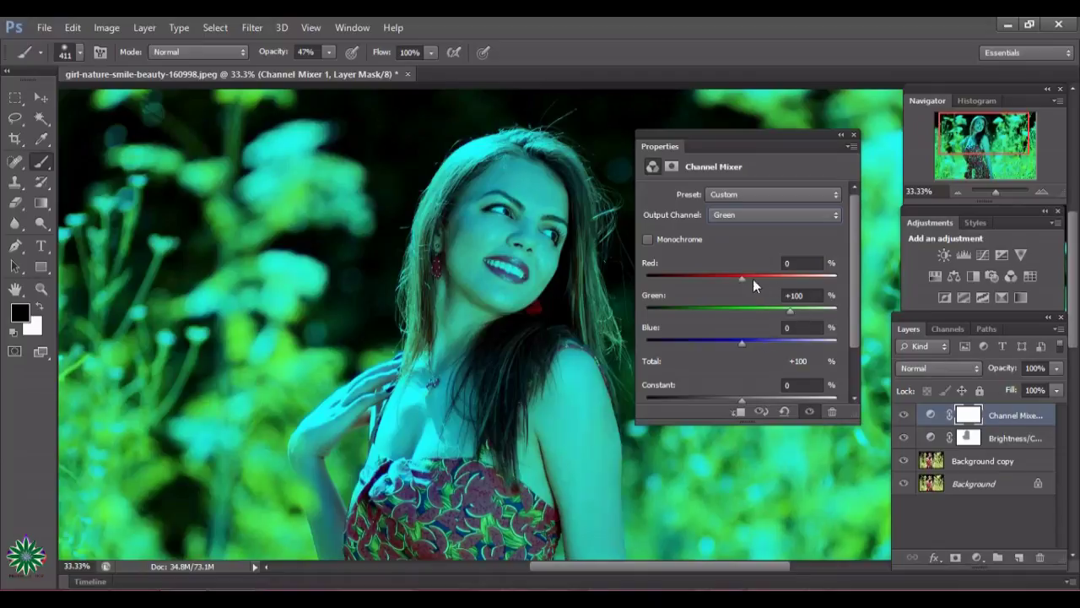
{"action": "mouse_move", "coordinate": [752, 279]}
{"action": "left_mouse_down"}
{"action": "mouse_move", "coordinate": [759, 284]}
{"action": "mouse_move", "coordinate": [746, 280]}
{"action": "left_mouse_up"}
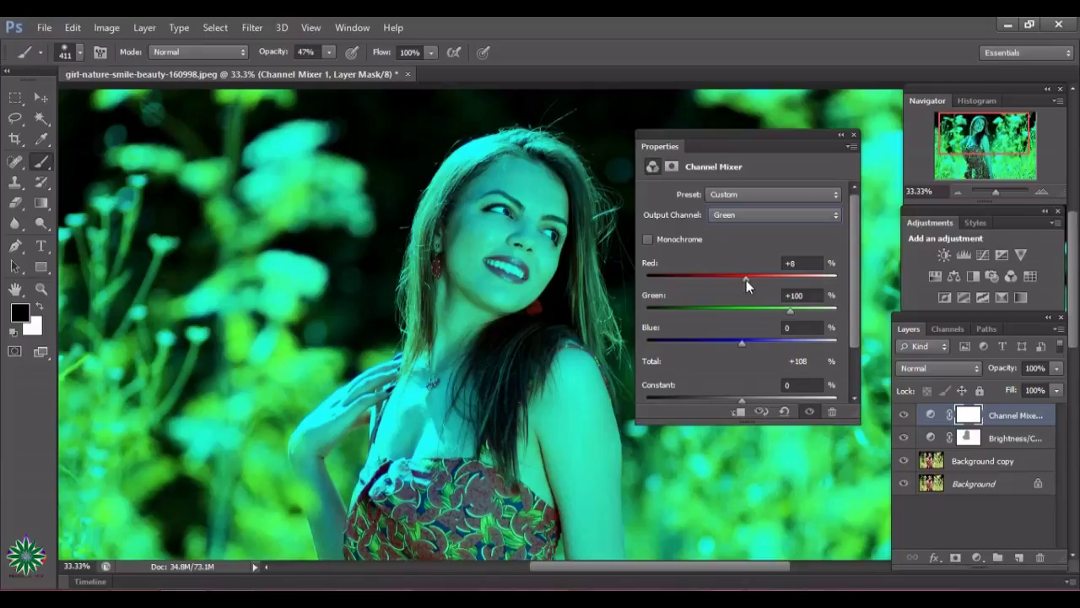
{"action": "left_click_drag", "start_coordinate": [746, 280], "coordinate": [739, 278]}
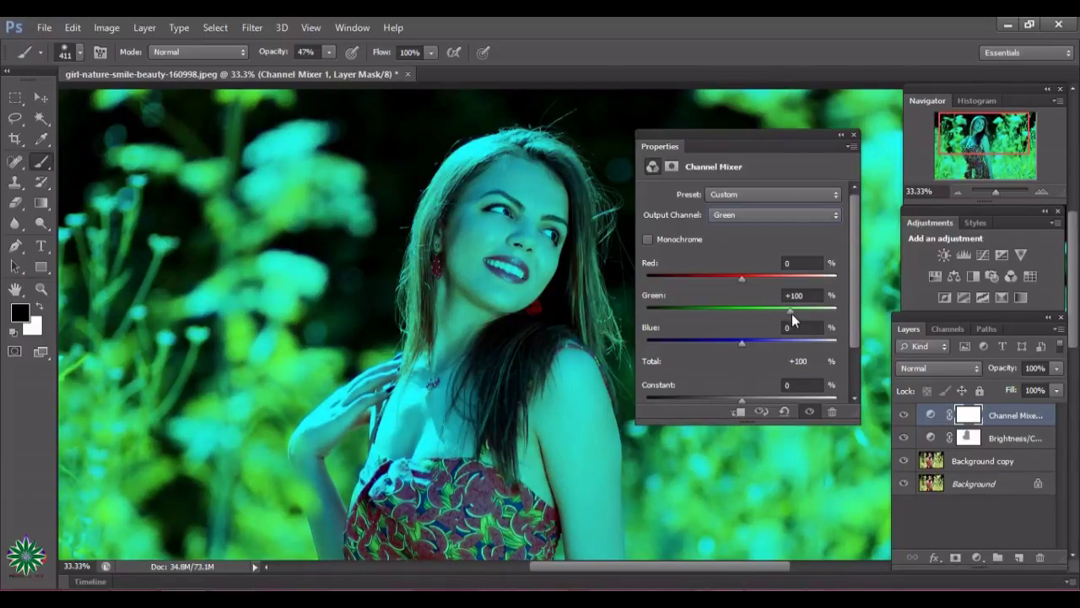
{"action": "left_click_drag", "start_coordinate": [790, 309], "coordinate": [781, 310]}
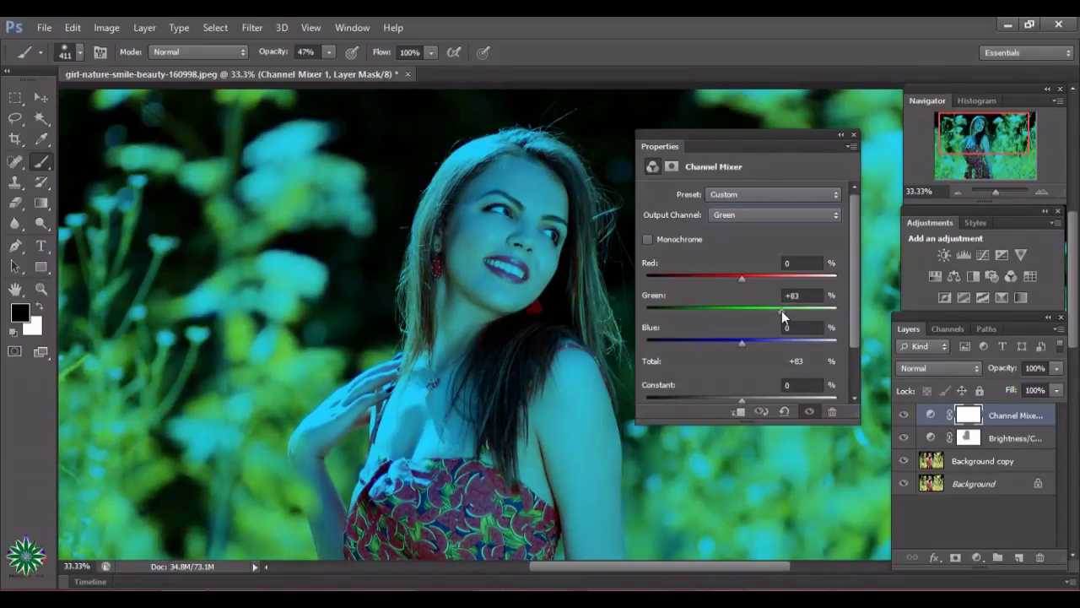
{"action": "mouse_move", "coordinate": [783, 312]}
{"action": "left_mouse_down"}
{"action": "mouse_move", "coordinate": [749, 344]}
{"action": "mouse_move", "coordinate": [760, 348]}
{"action": "mouse_move", "coordinate": [740, 346]}
{"action": "left_mouse_up"}
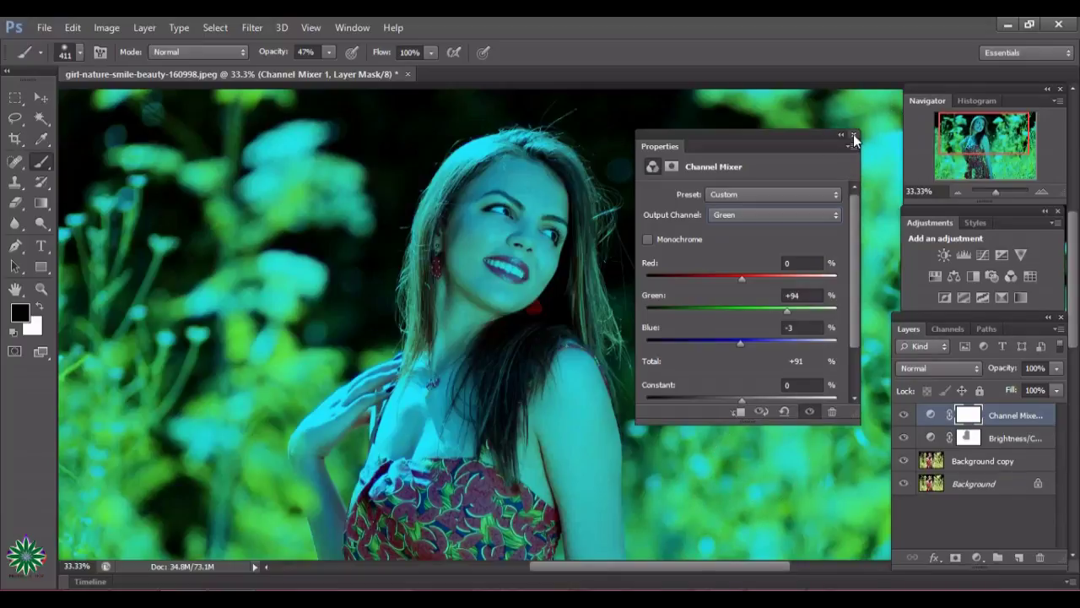
{"action": "left_click", "coordinate": [854, 135]}
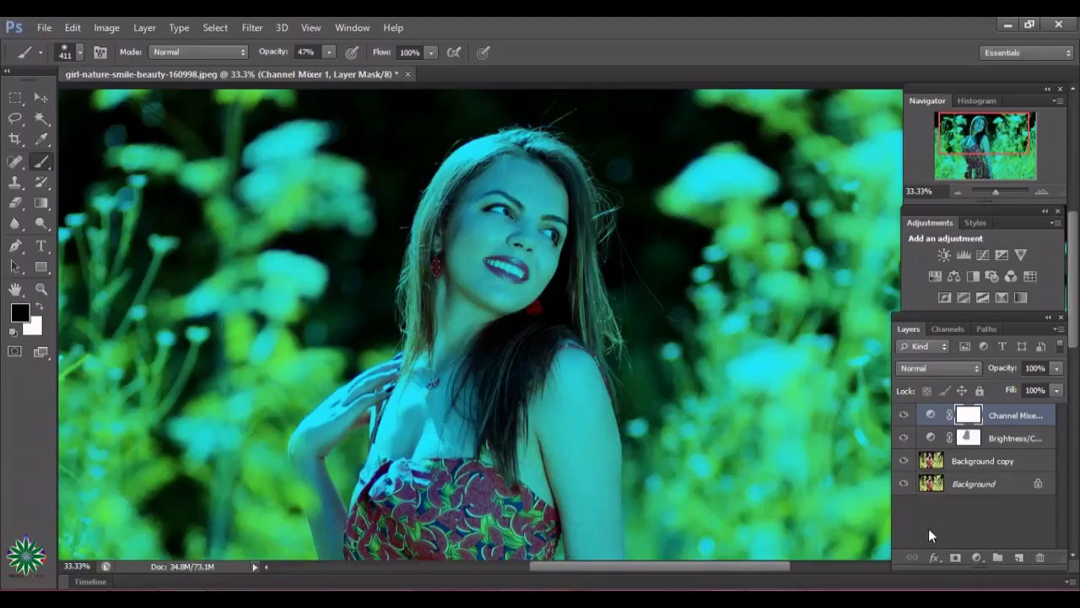
Step: Add a Gradient Map layer, testing the Red, Green preset but keeping the black-to-white gradient
{"action": "left_click", "coordinate": [977, 558]}
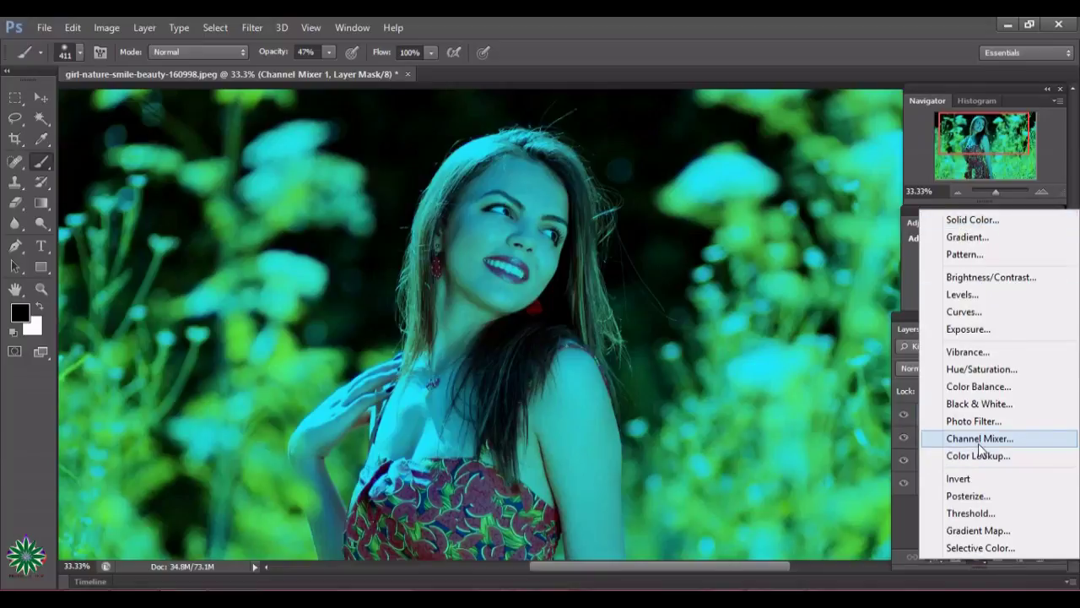
{"action": "left_click", "coordinate": [984, 529]}
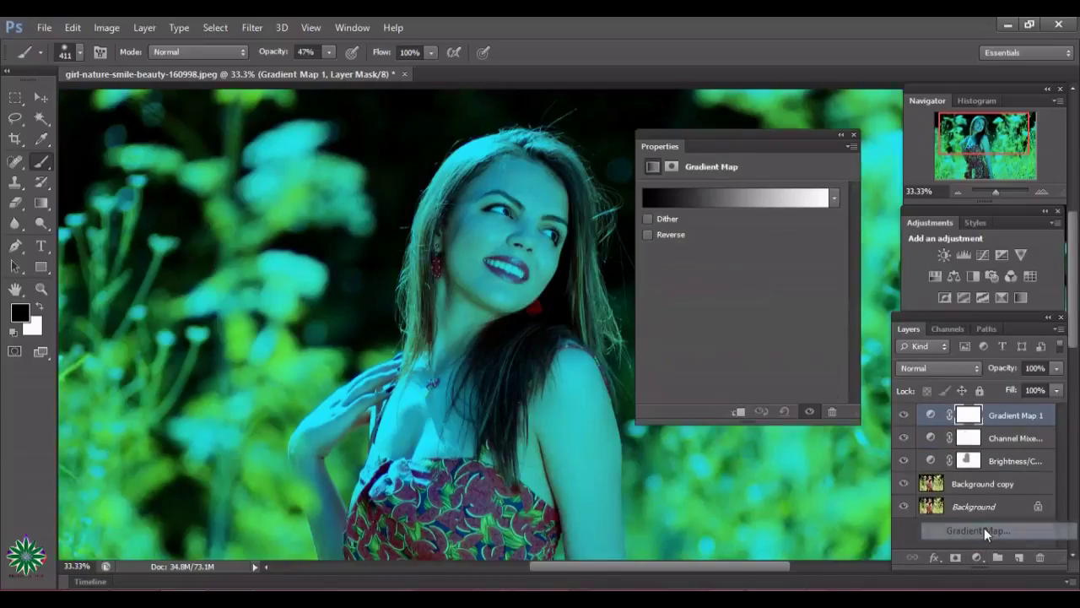
{"action": "left_click", "coordinate": [711, 199]}
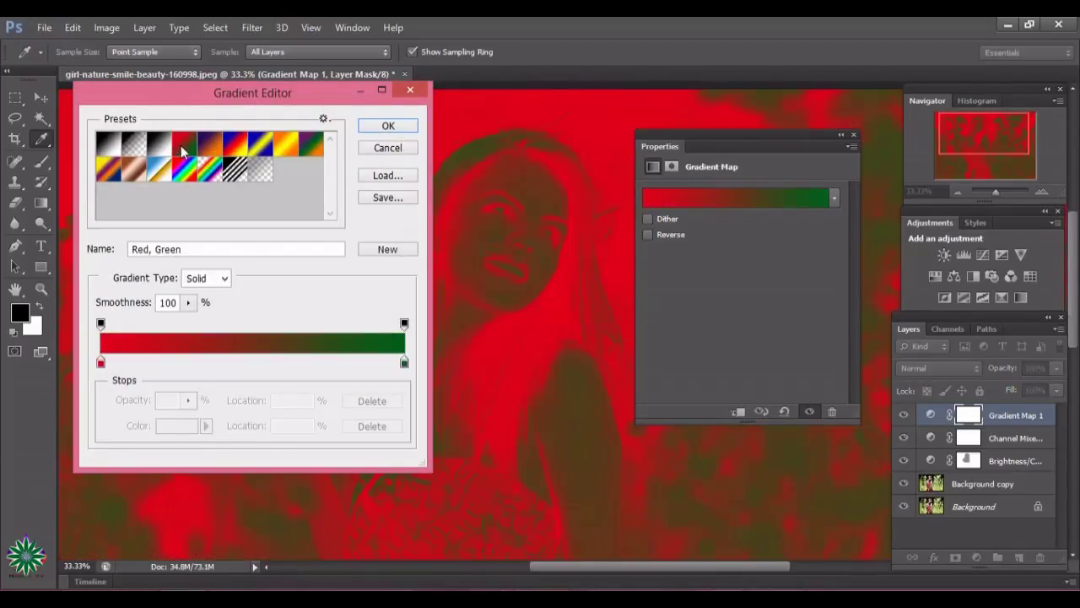
{"action": "double_click", "coordinate": [183, 145]}
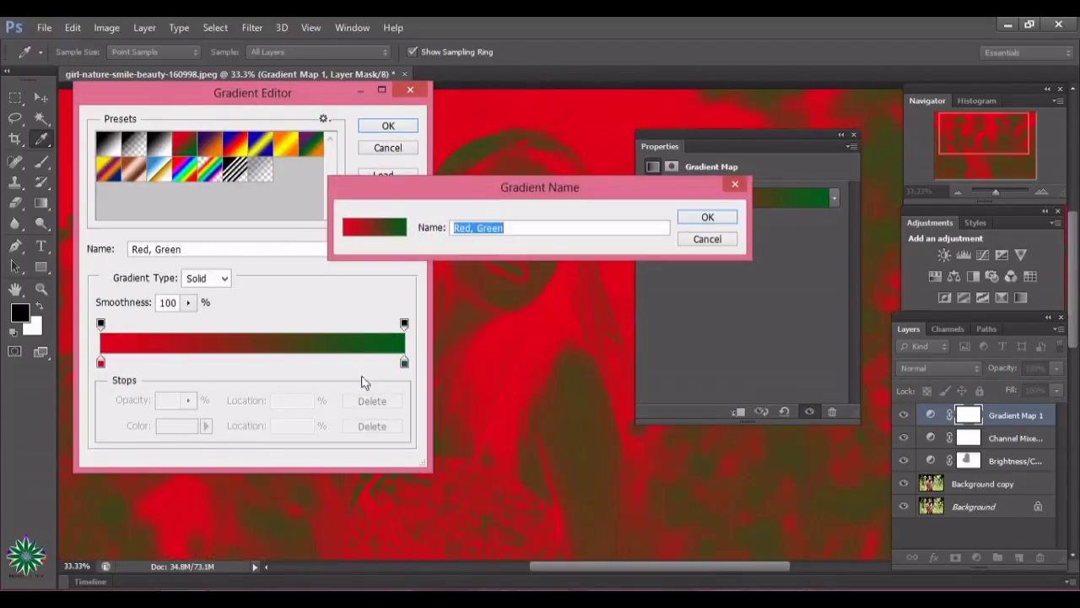
{"action": "left_click", "coordinate": [708, 240]}
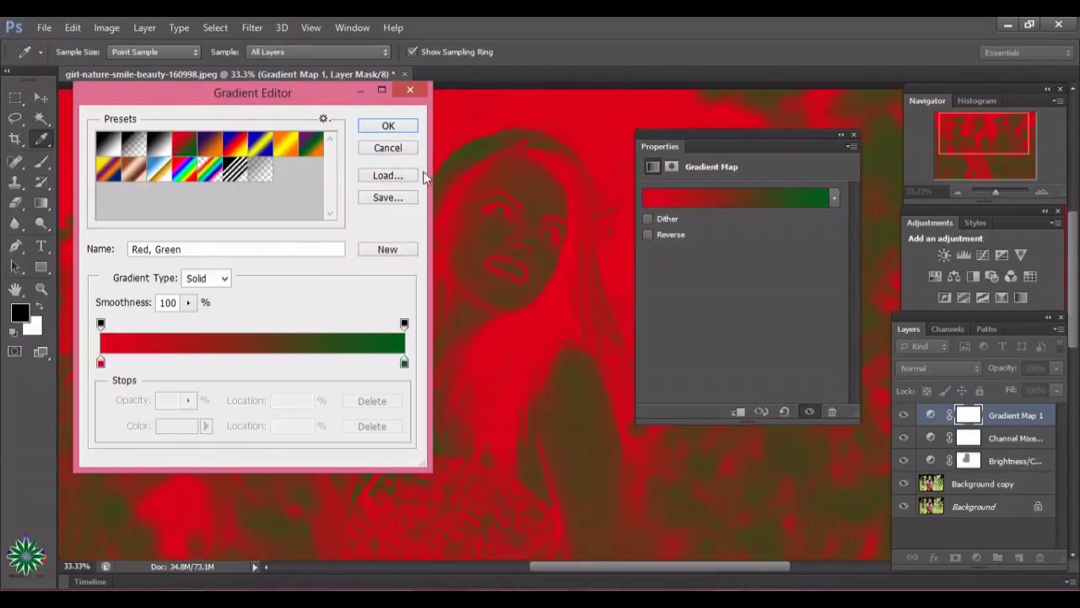
{"action": "left_click", "coordinate": [410, 90]}
{"action": "left_click", "coordinate": [698, 199]}
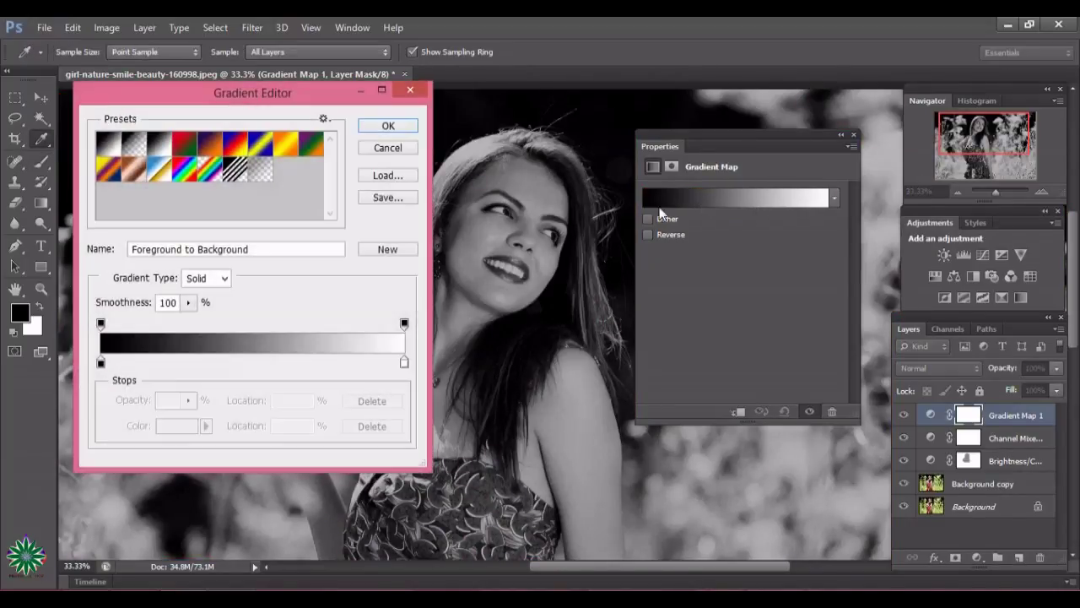
{"action": "left_click", "coordinate": [186, 145]}
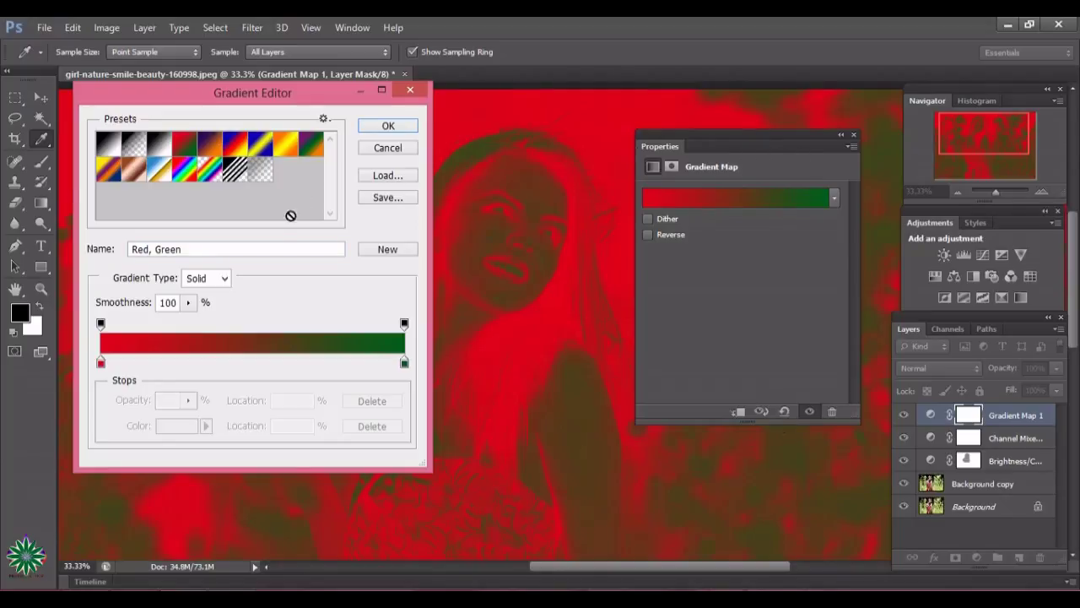
{"action": "mouse_move", "coordinate": [101, 362]}
{"action": "left_mouse_down"}
{"action": "mouse_move", "coordinate": [200, 363]}
{"action": "mouse_move", "coordinate": [101, 363]}
{"action": "left_mouse_up"}
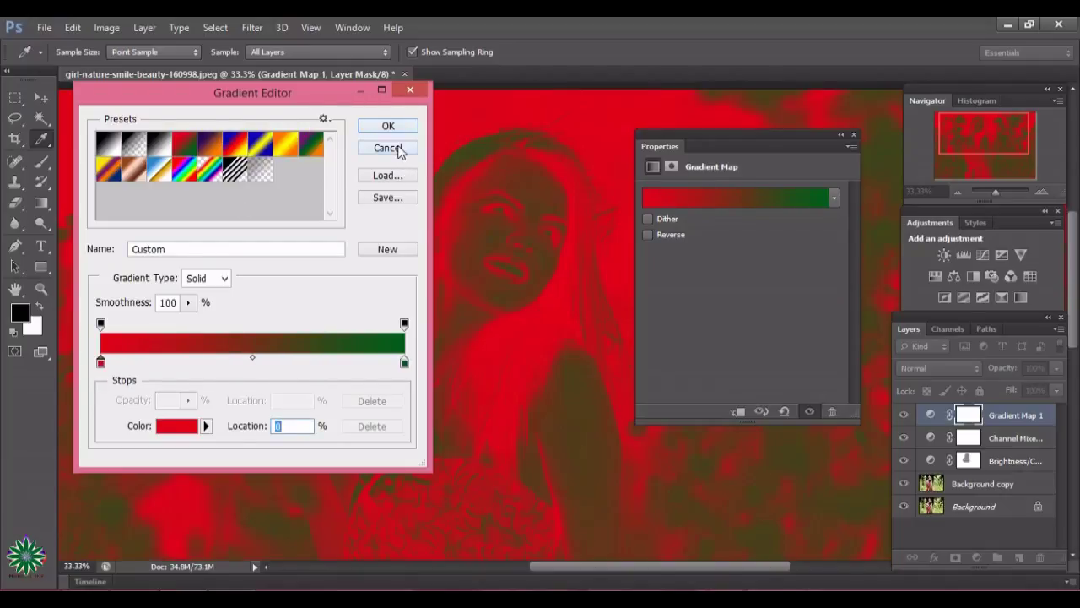
{"action": "left_click", "coordinate": [409, 91]}
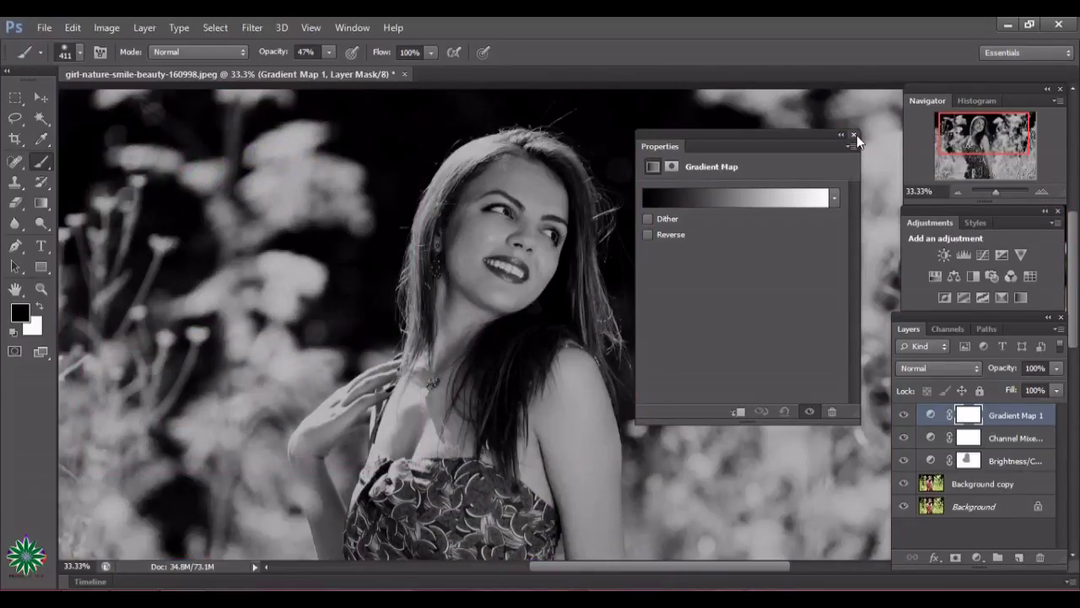
Step: Paint the Gradient Map mask over the woman's face, hair, neck, arm and chest
{"action": "left_click", "coordinate": [854, 135]}
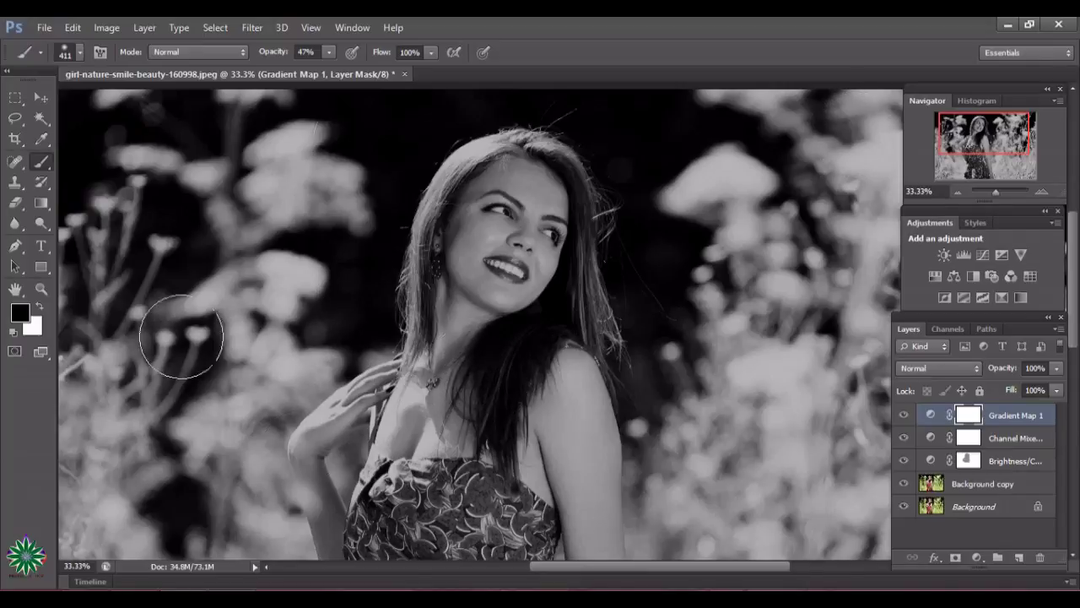
{"action": "mouse_move", "coordinate": [507, 161]}
{"action": "left_mouse_down"}
{"action": "mouse_move", "coordinate": [464, 312]}
{"action": "mouse_move", "coordinate": [503, 270]}
{"action": "left_mouse_up"}
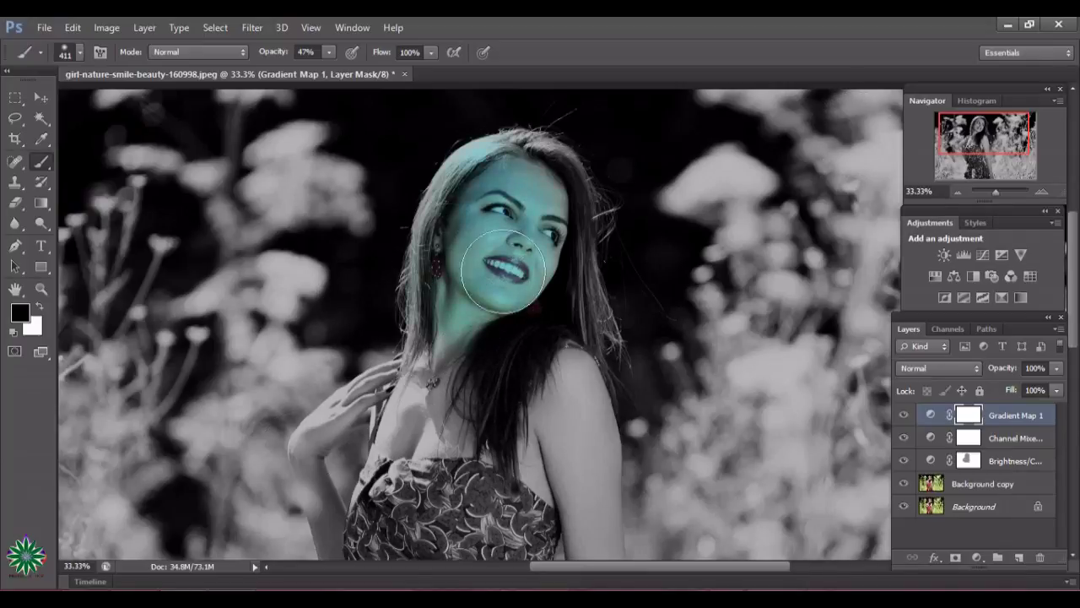
{"action": "mouse_move", "coordinate": [535, 200]}
{"action": "left_mouse_down"}
{"action": "mouse_move", "coordinate": [552, 295]}
{"action": "mouse_move", "coordinate": [519, 422]}
{"action": "mouse_move", "coordinate": [562, 385]}
{"action": "left_mouse_up"}
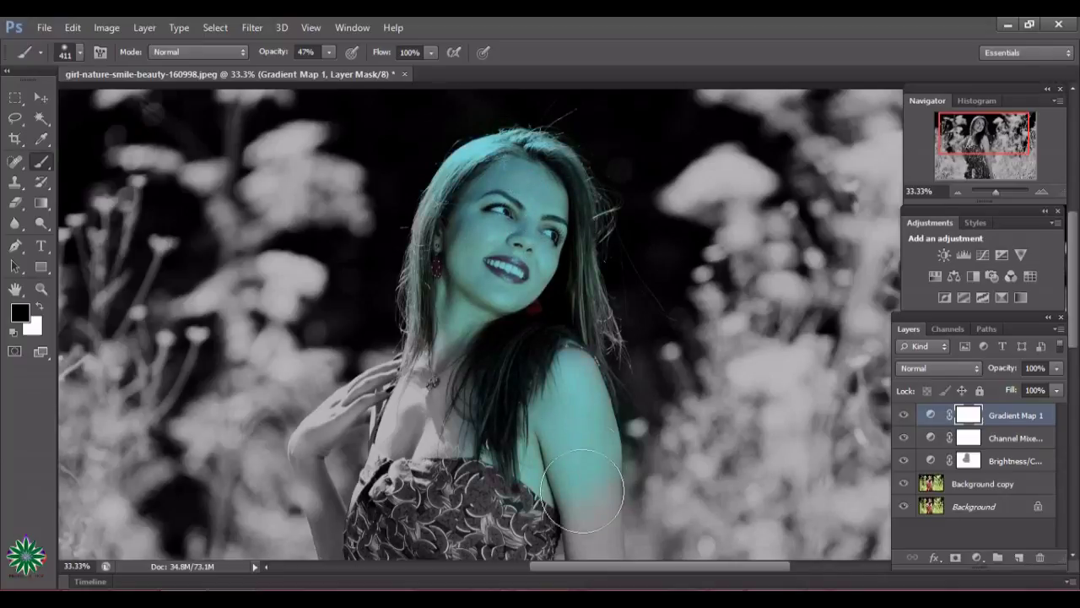
{"action": "mouse_move", "coordinate": [582, 491]}
{"action": "left_mouse_down"}
{"action": "mouse_move", "coordinate": [549, 571]}
{"action": "mouse_move", "coordinate": [587, 540]}
{"action": "mouse_move", "coordinate": [439, 515]}
{"action": "mouse_move", "coordinate": [362, 531]}
{"action": "mouse_move", "coordinate": [335, 453]}
{"action": "left_mouse_up"}
{"action": "mouse_move", "coordinate": [401, 397]}
{"action": "left_mouse_down"}
{"action": "mouse_move", "coordinate": [435, 334]}
{"action": "mouse_move", "coordinate": [448, 255]}
{"action": "left_mouse_up"}
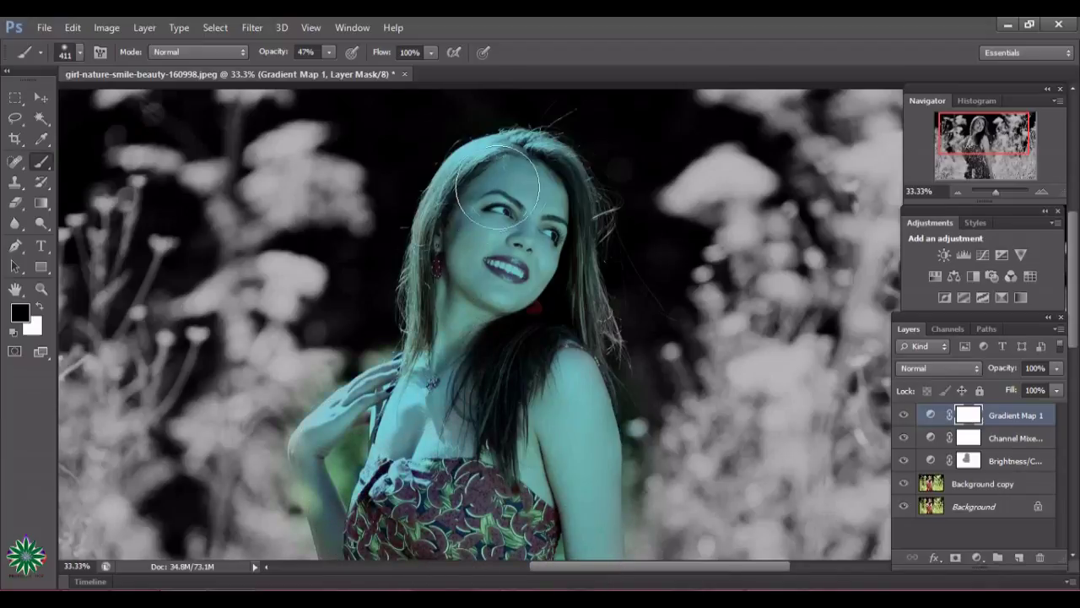
{"action": "mouse_move", "coordinate": [497, 186]}
{"action": "left_mouse_down"}
{"action": "mouse_move", "coordinate": [557, 234]}
{"action": "mouse_move", "coordinate": [526, 374]}
{"action": "mouse_move", "coordinate": [456, 368]}
{"action": "mouse_move", "coordinate": [448, 215]}
{"action": "mouse_move", "coordinate": [484, 191]}
{"action": "mouse_move", "coordinate": [570, 193]}
{"action": "mouse_move", "coordinate": [507, 426]}
{"action": "mouse_move", "coordinate": [405, 524]}
{"action": "mouse_move", "coordinate": [334, 434]}
{"action": "mouse_move", "coordinate": [410, 408]}
{"action": "left_mouse_up"}
{"action": "mouse_move", "coordinate": [454, 454]}
{"action": "left_mouse_down"}
{"action": "mouse_move", "coordinate": [507, 451]}
{"action": "mouse_move", "coordinate": [559, 494]}
{"action": "mouse_move", "coordinate": [549, 519]}
{"action": "left_mouse_up"}
Step: Change Gradient Map 1's blend mode to Soft Light
{"action": "left_click", "coordinate": [946, 368]}
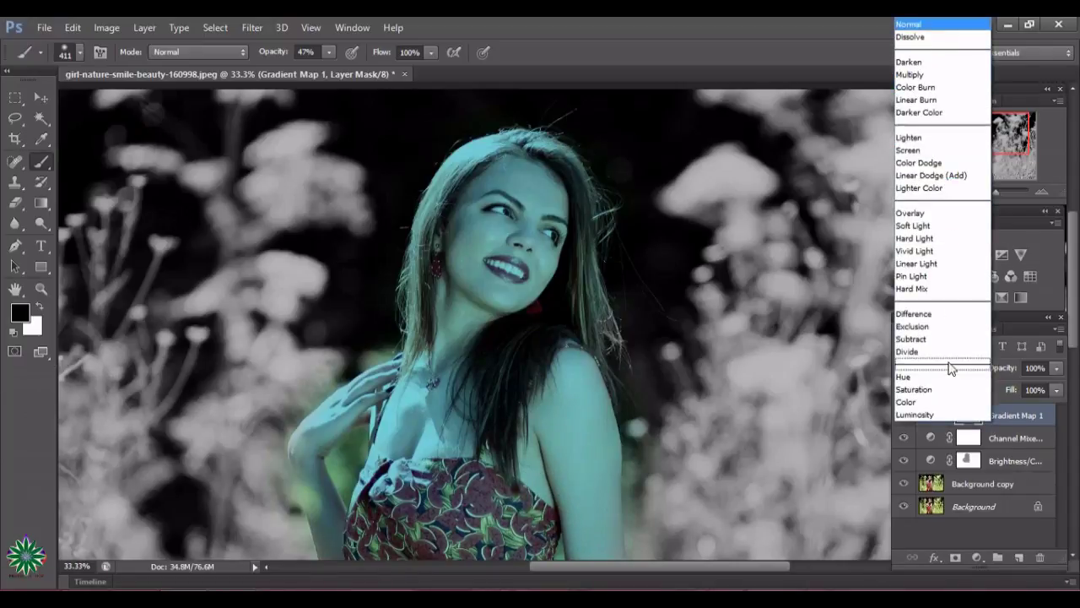
{"action": "left_click", "coordinate": [921, 226]}
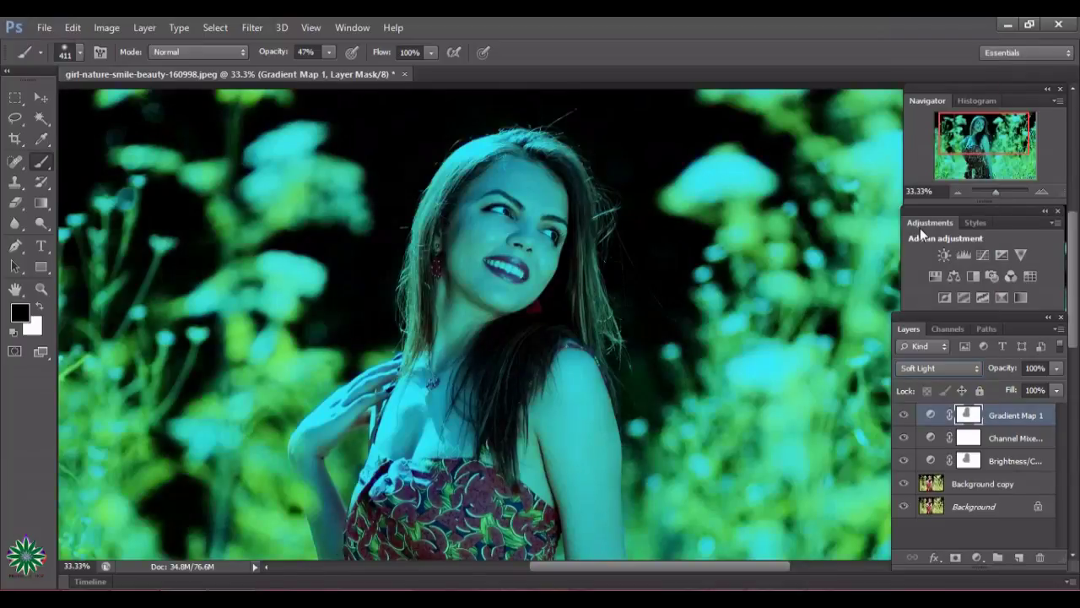